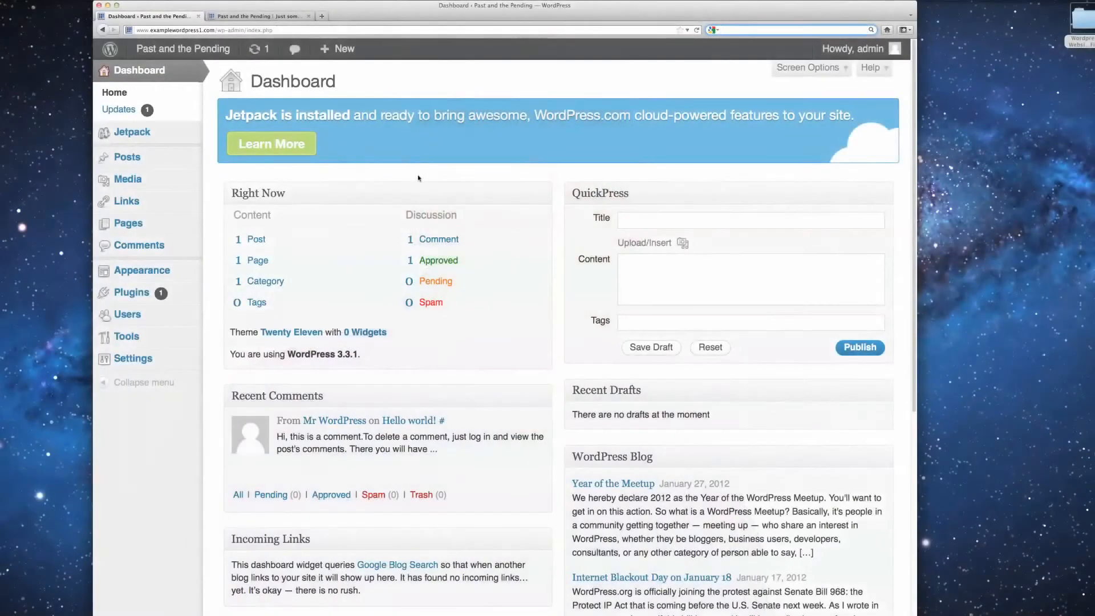
# Step: Move the existing Sample Page to the trash from the list of all pages
pyautogui.click(418, 178)
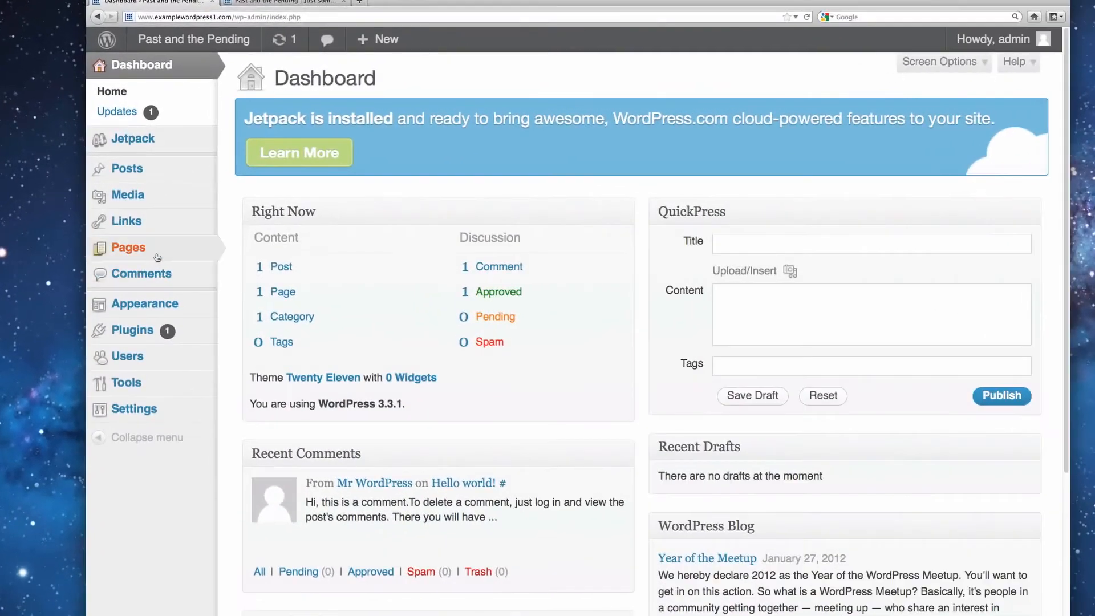
pyautogui.moveTo(150, 231)
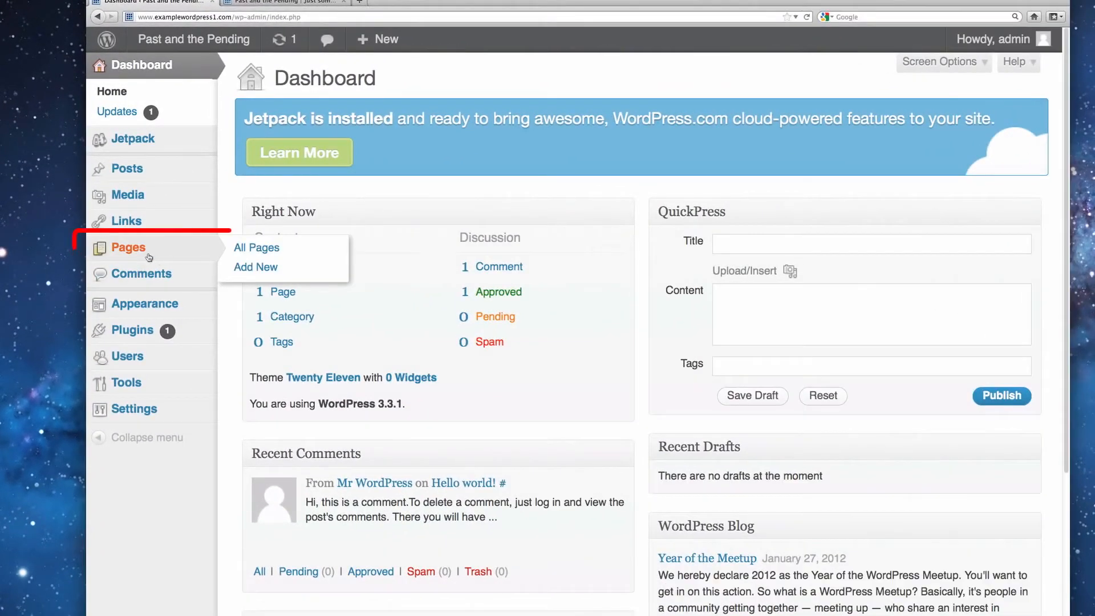
pyautogui.click(150, 256)
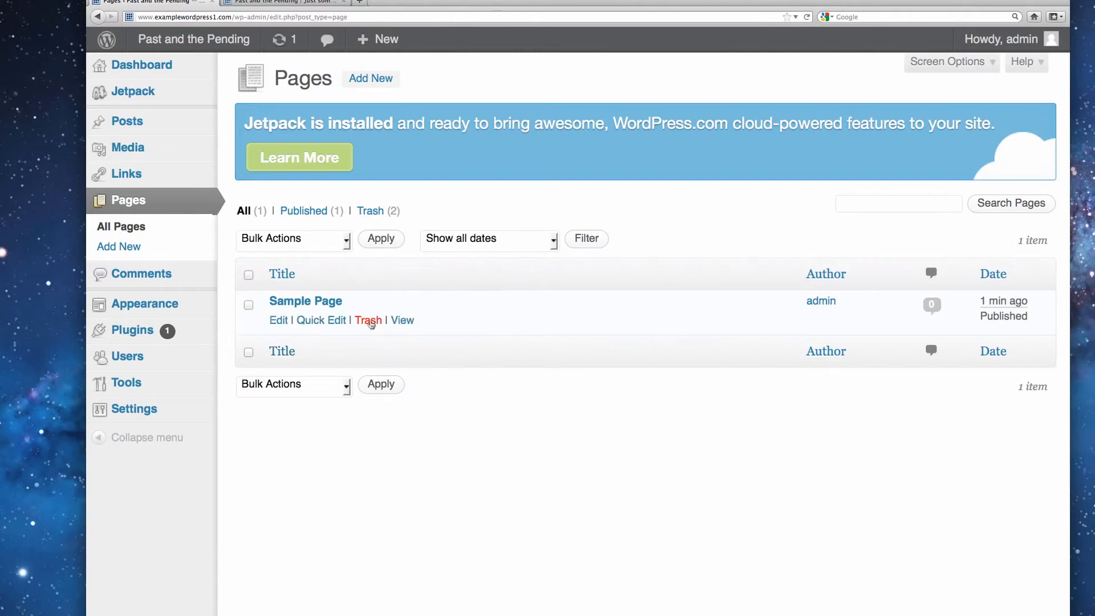
pyautogui.click(373, 322)
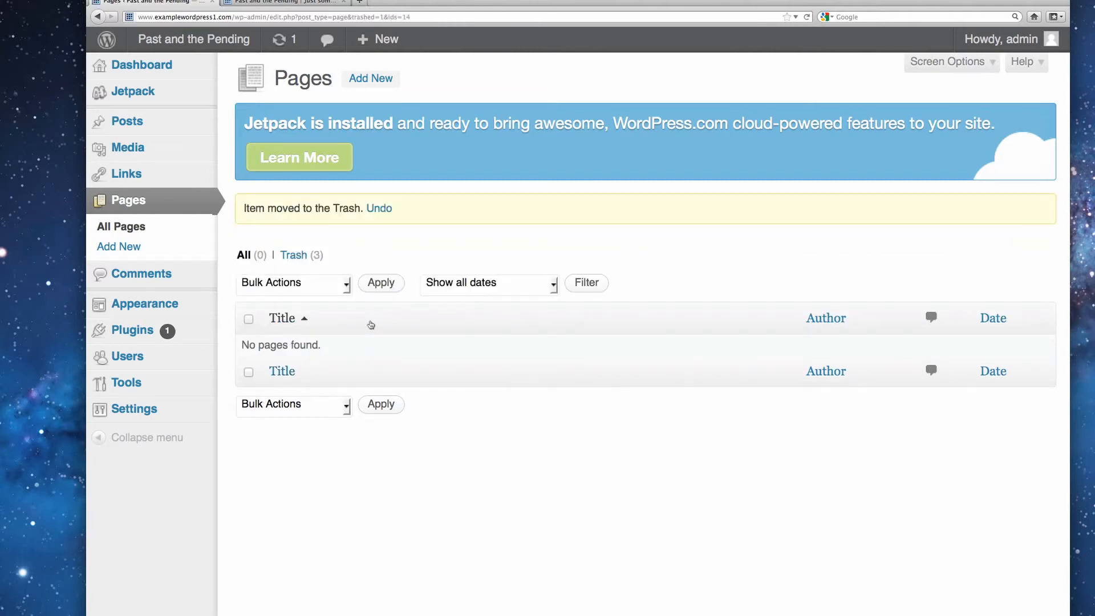
# Step: Start a new page and title it "About"
pyautogui.click(120, 251)
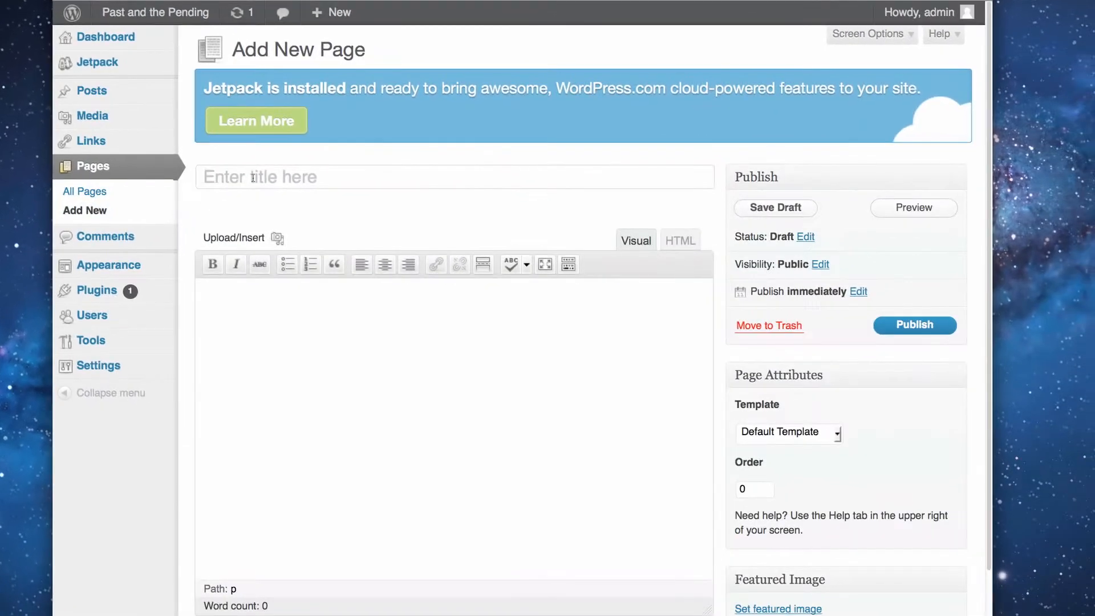
pyautogui.click(253, 178)
pyautogui.write('About')
pyautogui.click(340, 221)
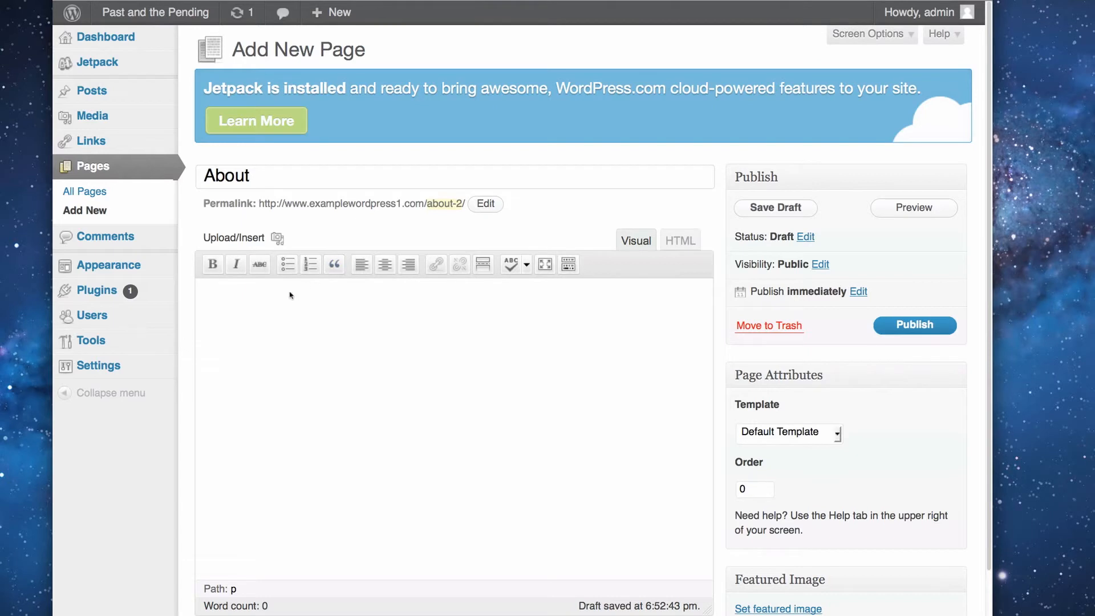
# Step: Copy the Picasso quote and the "little things" paragraph from the untitled TextEdit document into the About page's body
pyautogui.press('super+Tab')
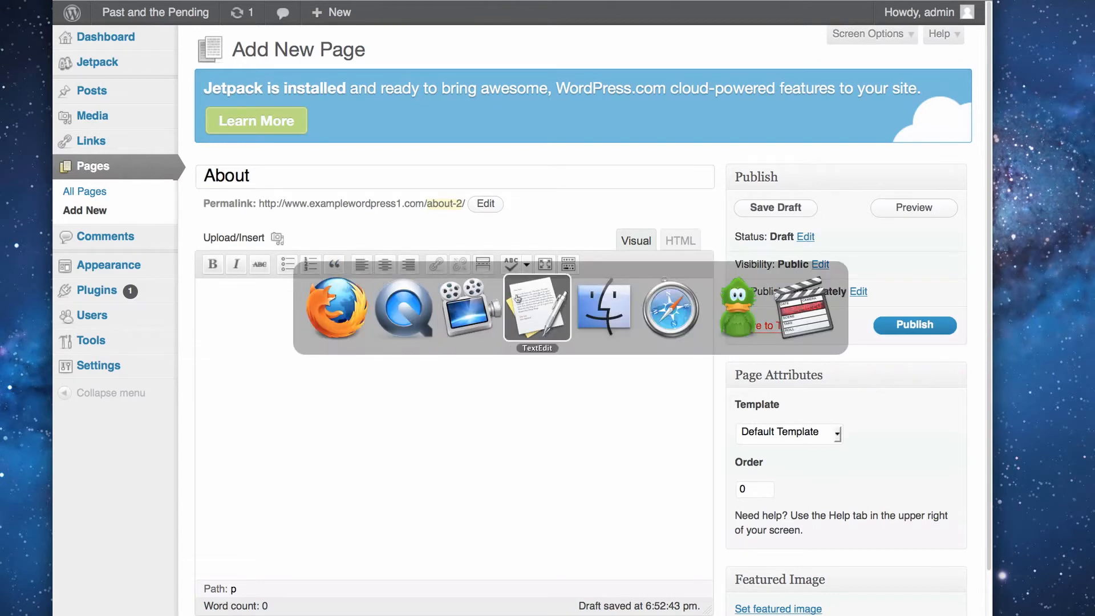
pyautogui.moveTo(230, 234); pyautogui.dragTo(91, 175)
pyautogui.press('super+c')
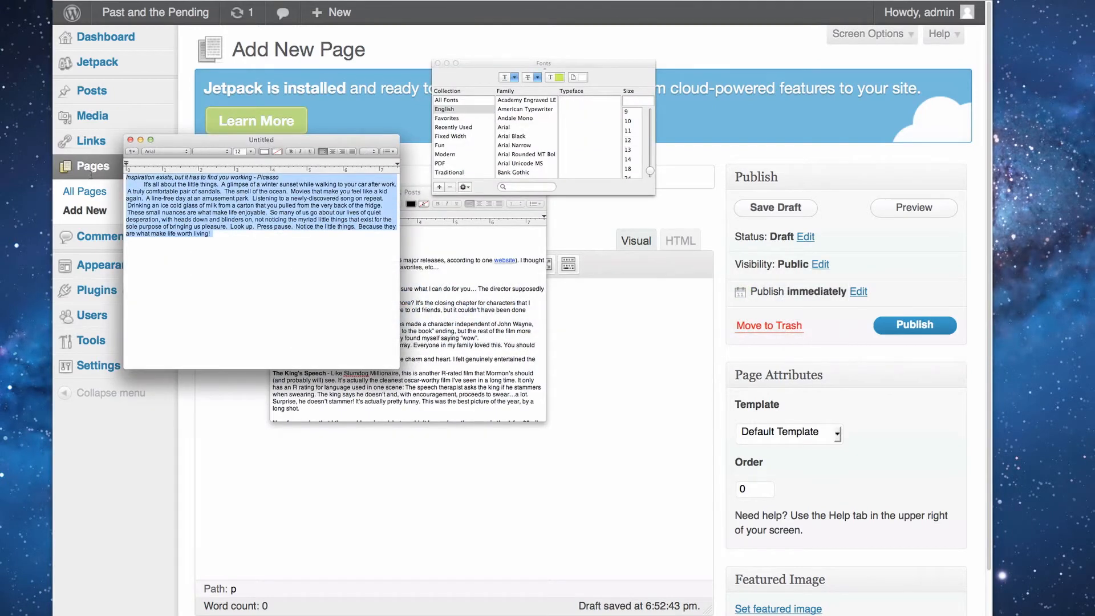
pyautogui.click(399, 493)
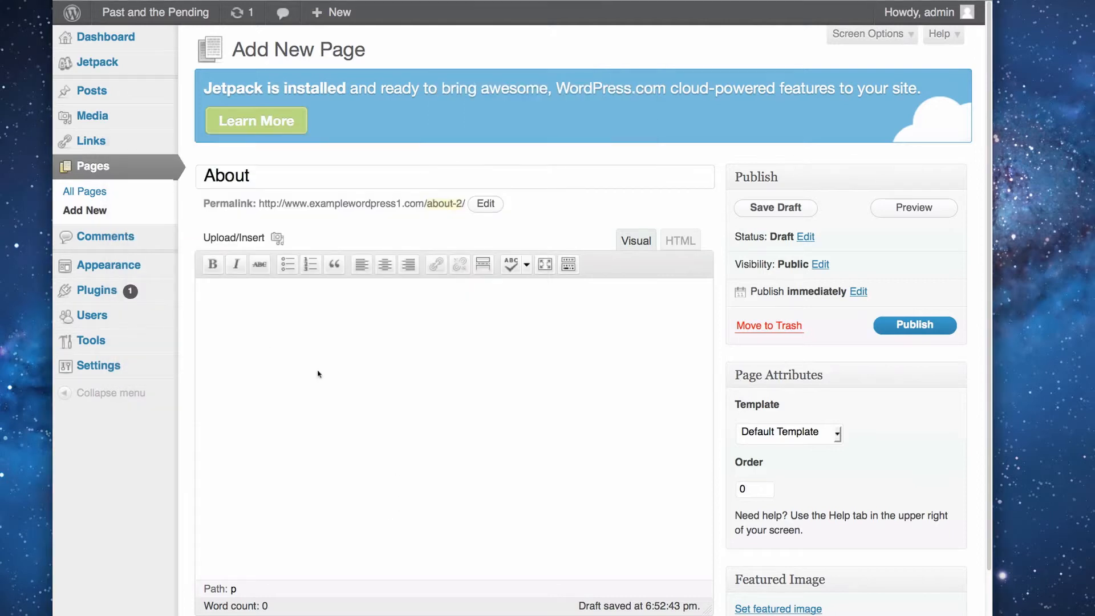
pyautogui.press('super+v')
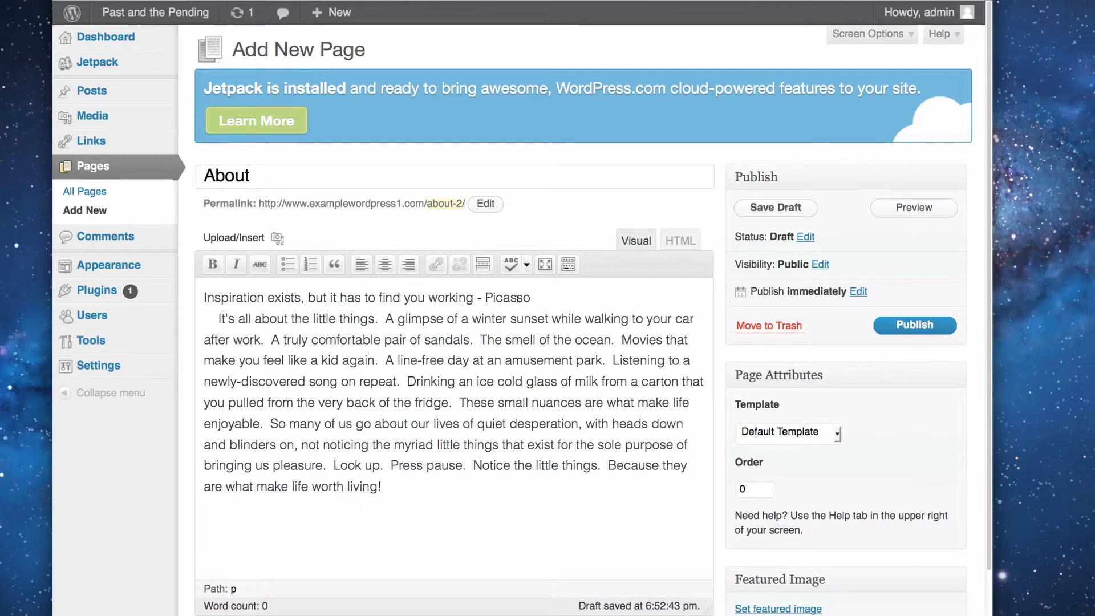
# Step: Format the opening line "Inspiration exists, but it has to find you working - Picasso" as bold italic
pyautogui.moveTo(530, 298); pyautogui.dragTo(154, 300)
pyautogui.click(235, 264)
pyautogui.click(212, 264)
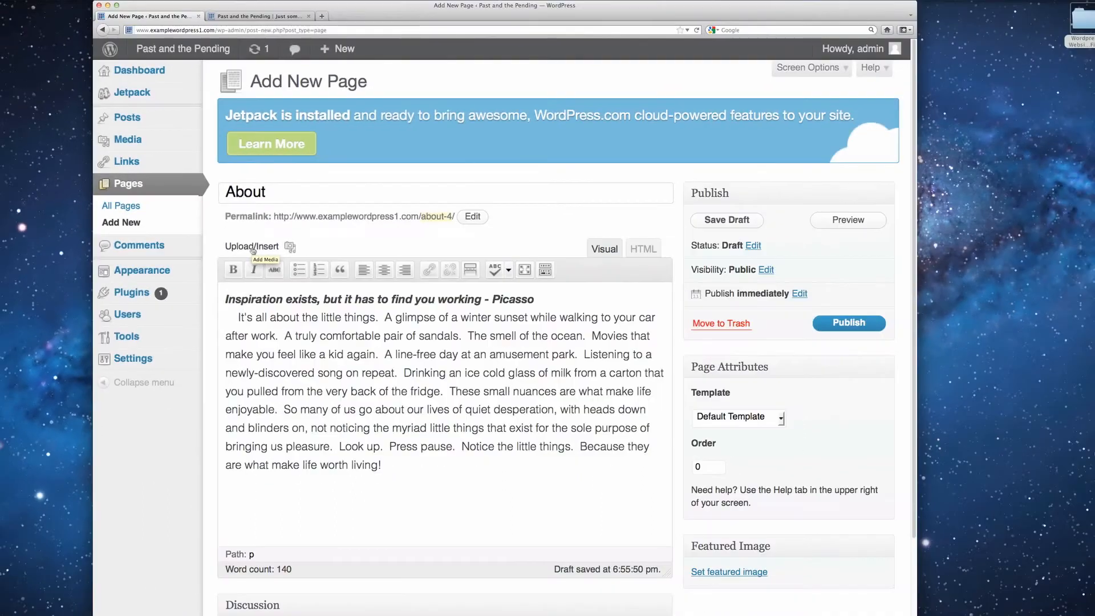
# Step: Upload the Wasatch Mountains image from the desktop's example files folder and insert it into the page at Medium size (300 × 200)
pyautogui.click(251, 296)
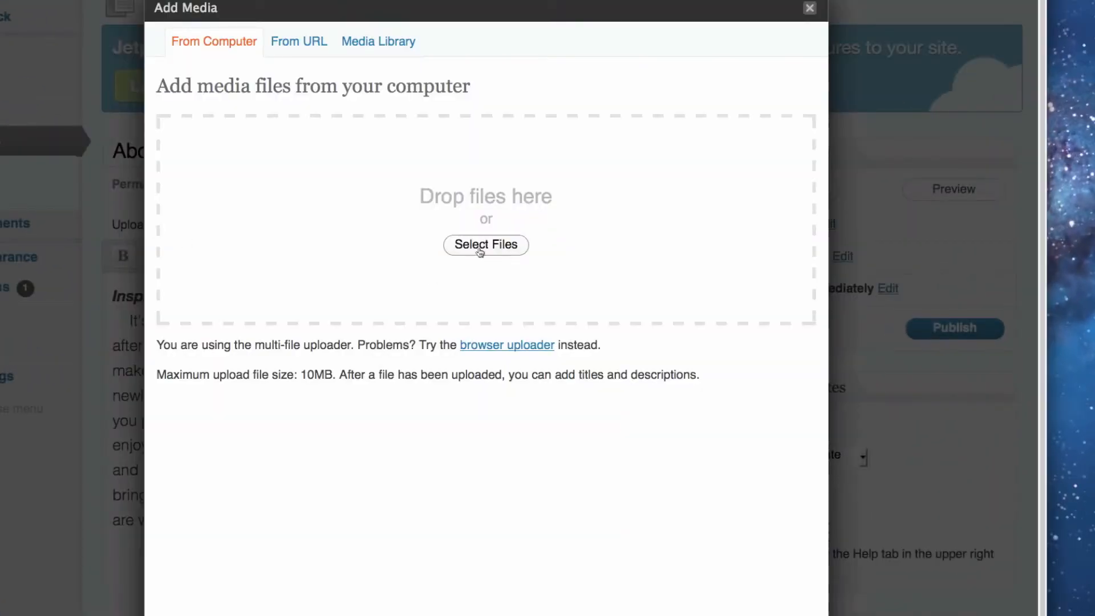
pyautogui.click(498, 261)
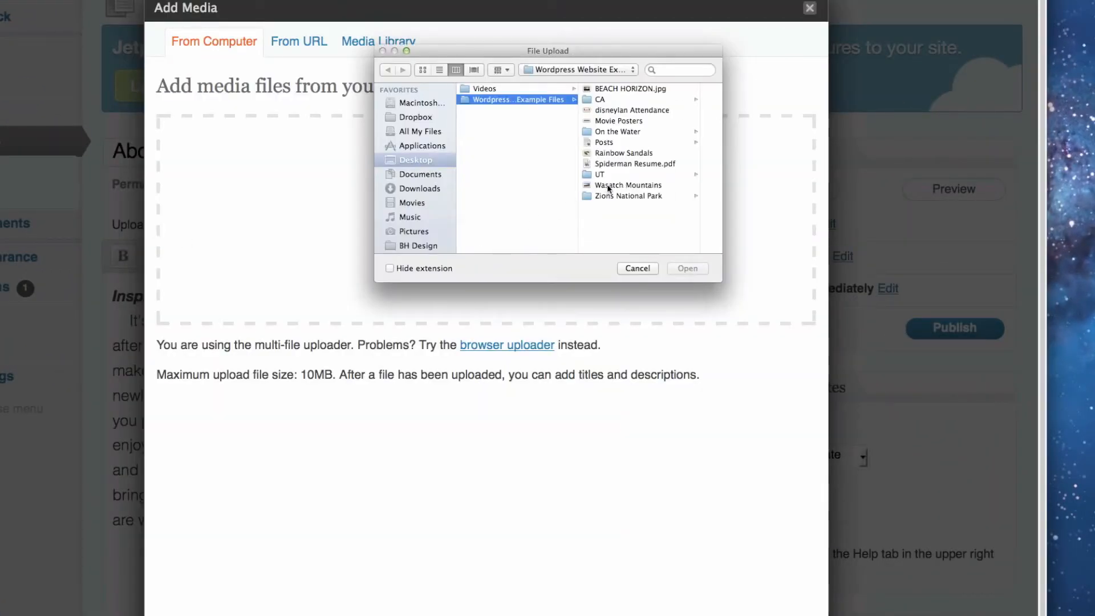
pyautogui.click(614, 186)
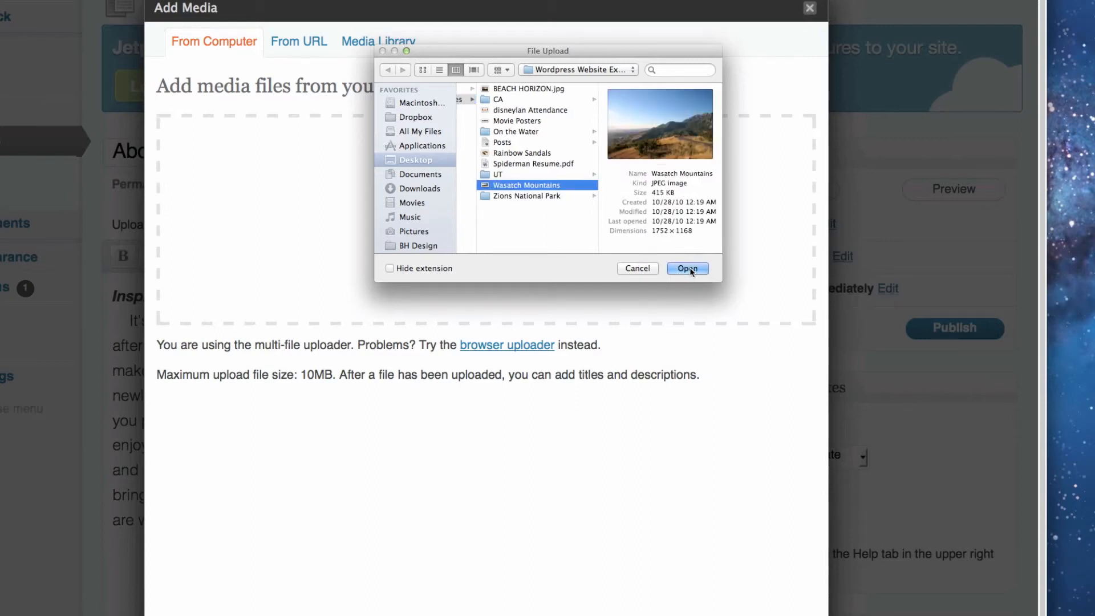
pyautogui.click(687, 269)
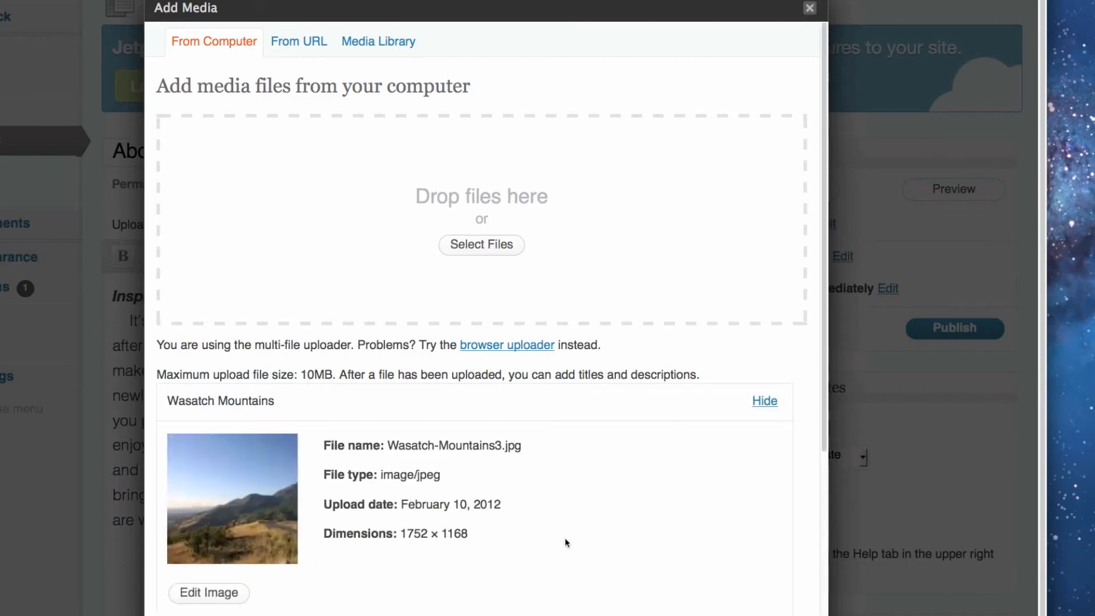
pyautogui.scroll(-10, 565, 537)
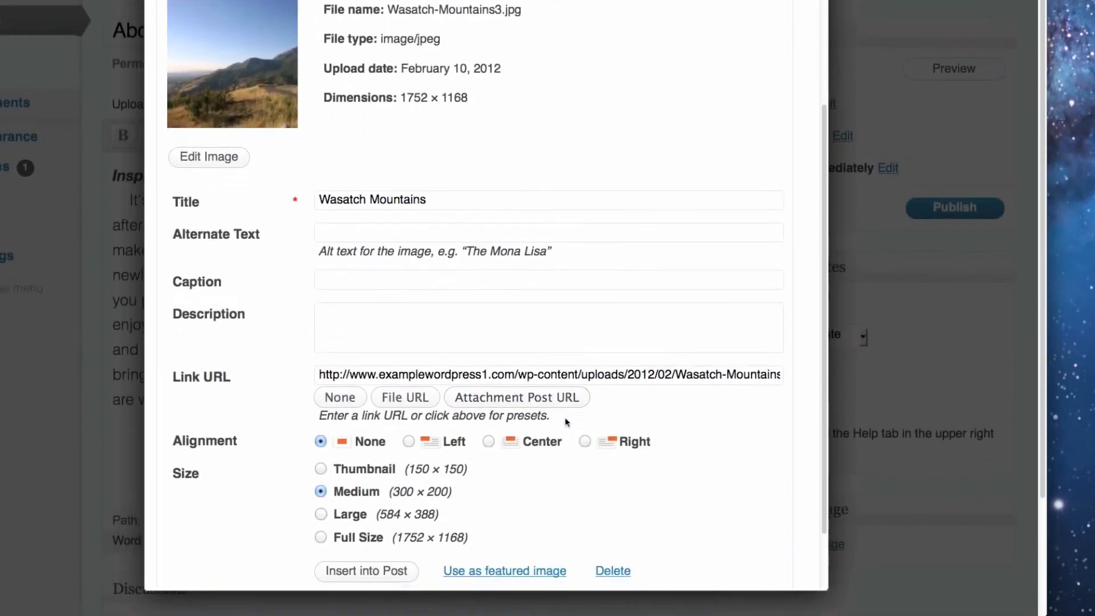
pyautogui.scroll(-3, 565, 416)
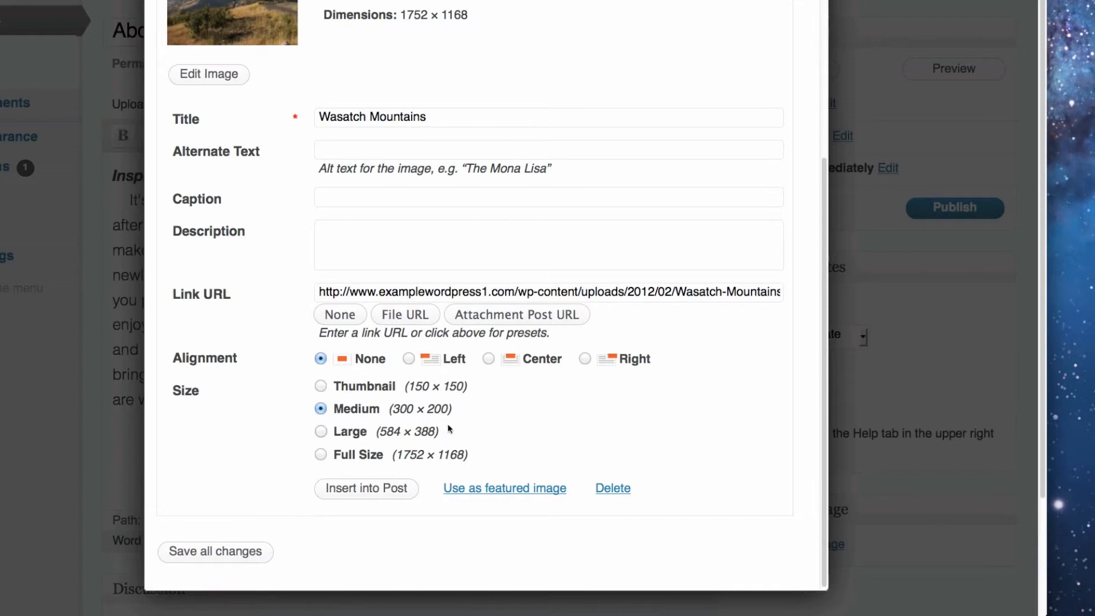
pyautogui.click(368, 488)
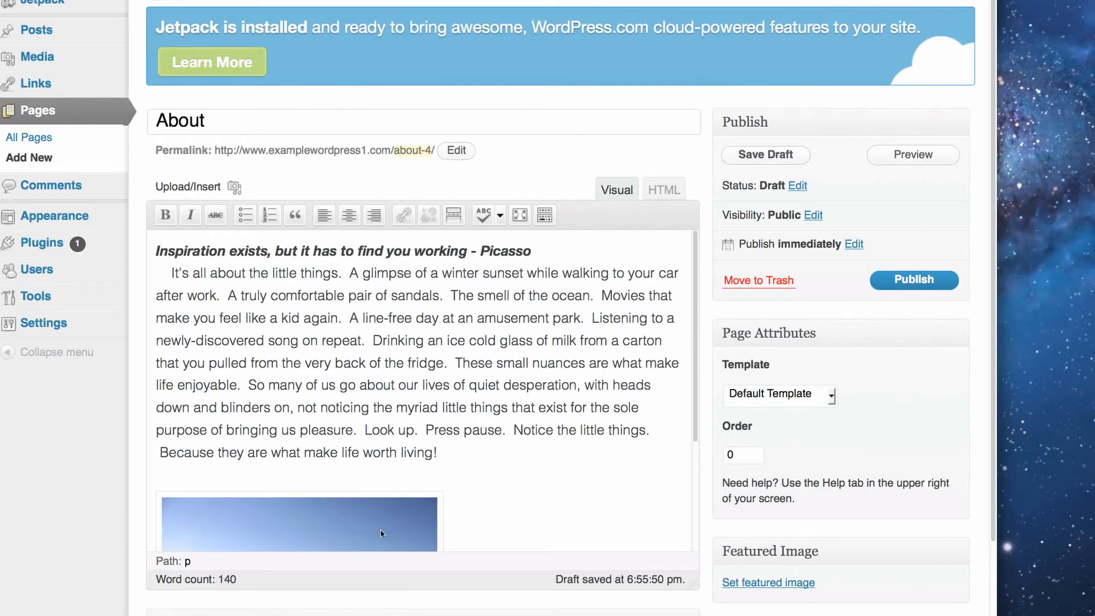
# Step: Right-align the mountain image inside the body paragraph so the text wraps around it, and publish the About page
pyautogui.click(381, 529)
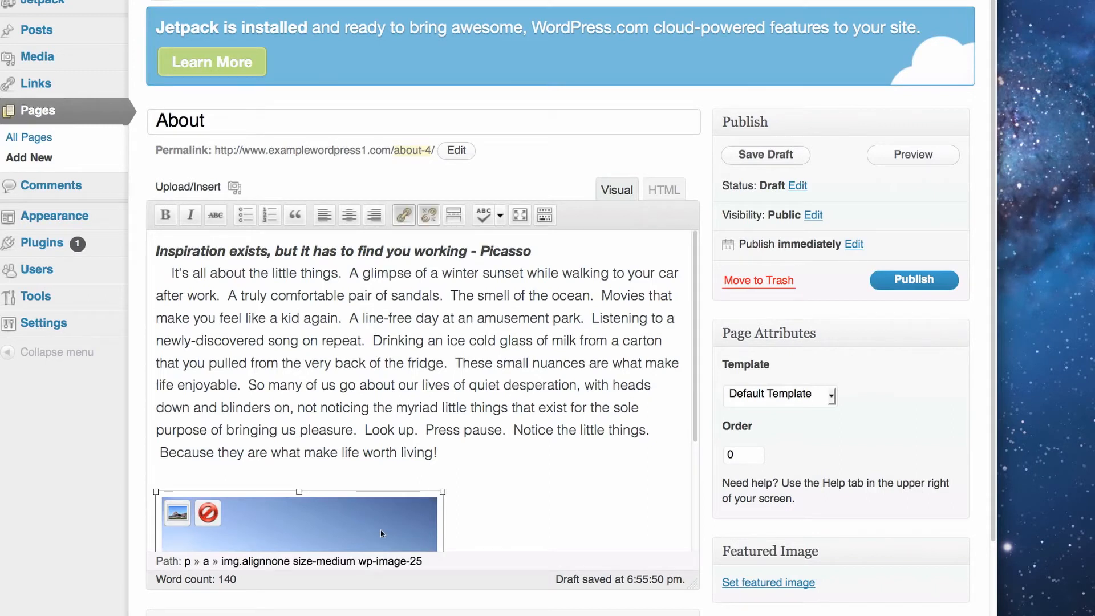
pyautogui.click(373, 216)
pyautogui.moveTo(536, 521); pyautogui.dragTo(524, 382)
pyautogui.scroll(-3, 524, 417)
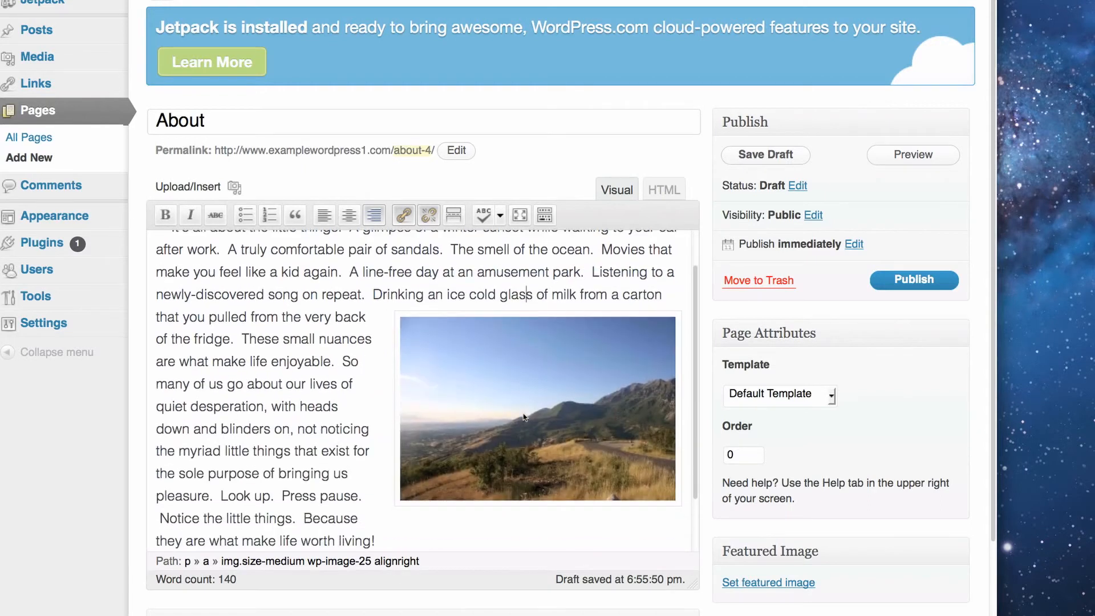
pyautogui.scroll(3, 524, 417)
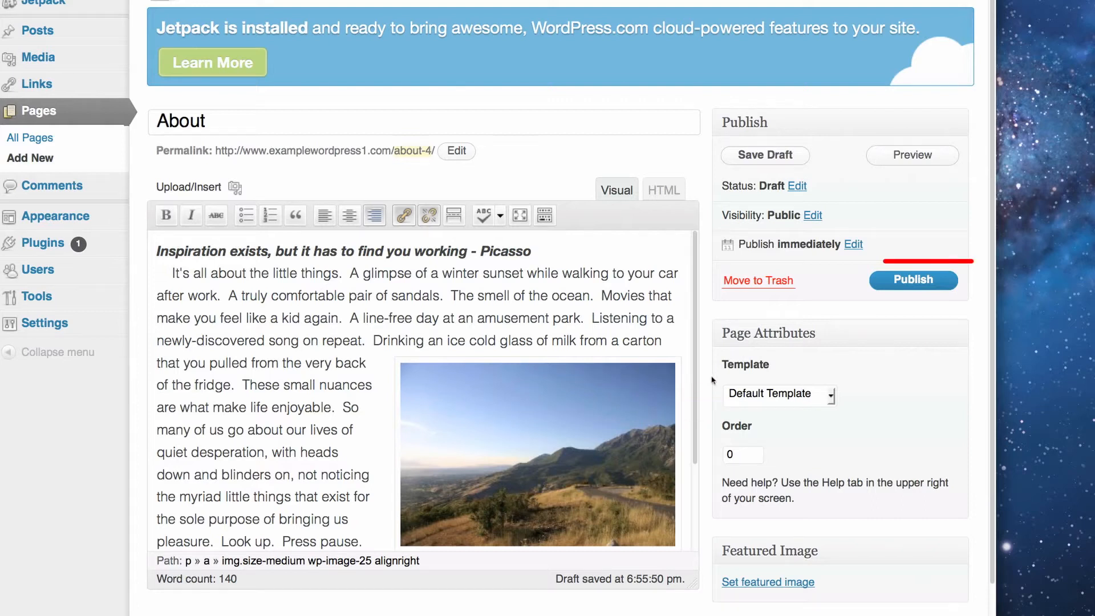
pyautogui.click(913, 278)
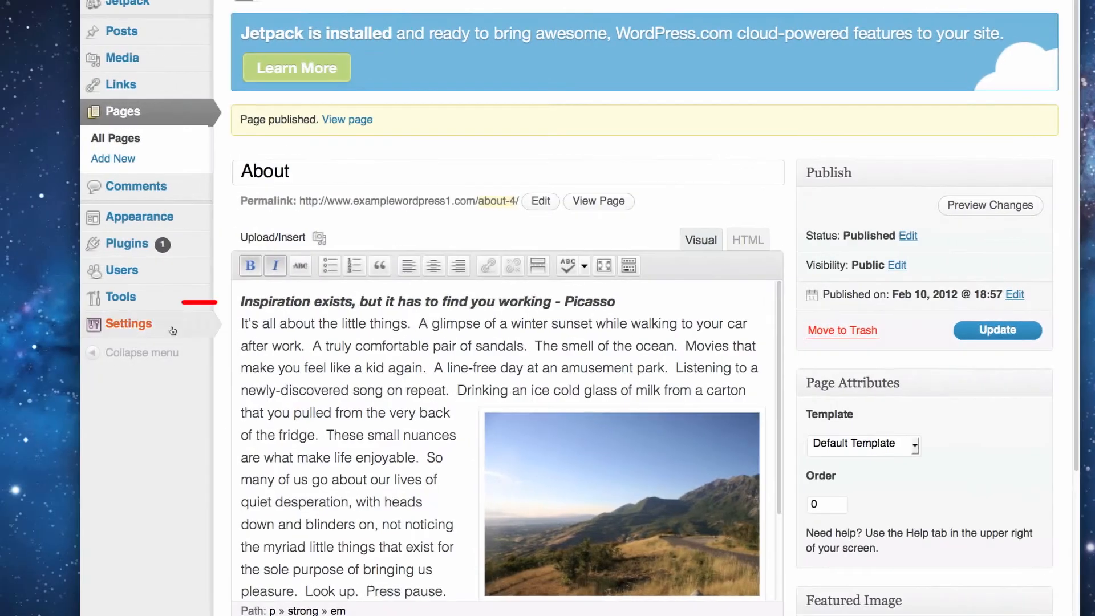
# Step: In the reading settings, make the front page display the static page About and save the changes
pyautogui.moveTo(63, 330)
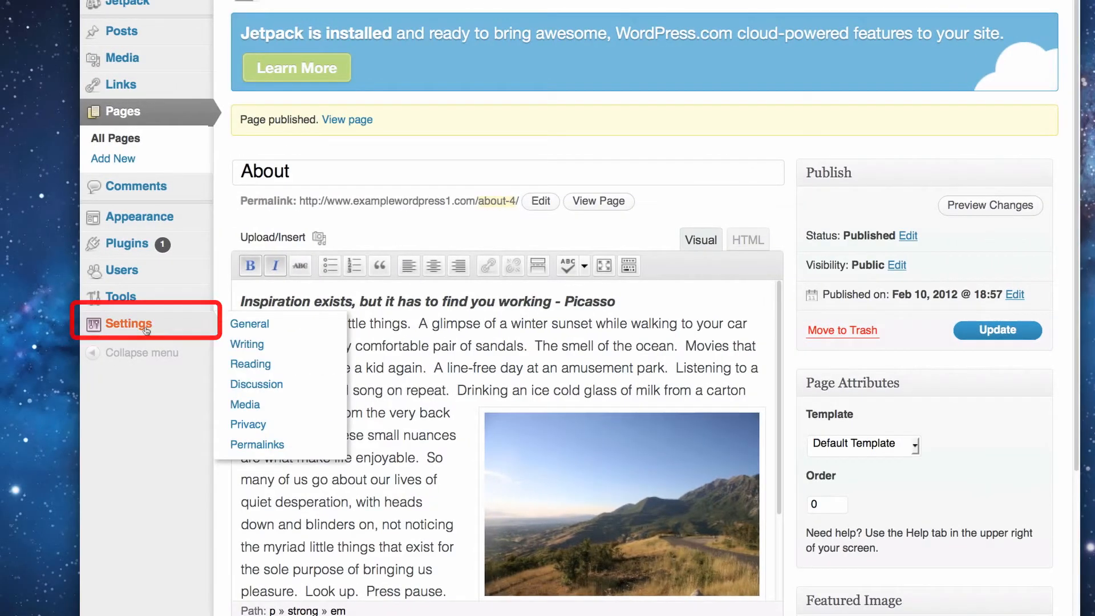
pyautogui.click(239, 365)
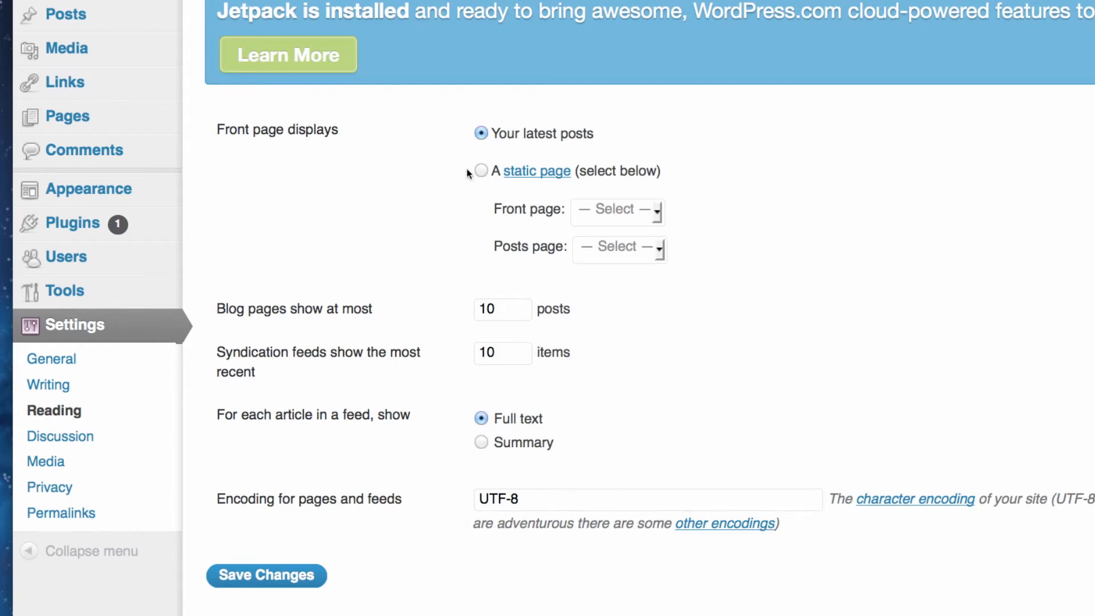
pyautogui.click(480, 171)
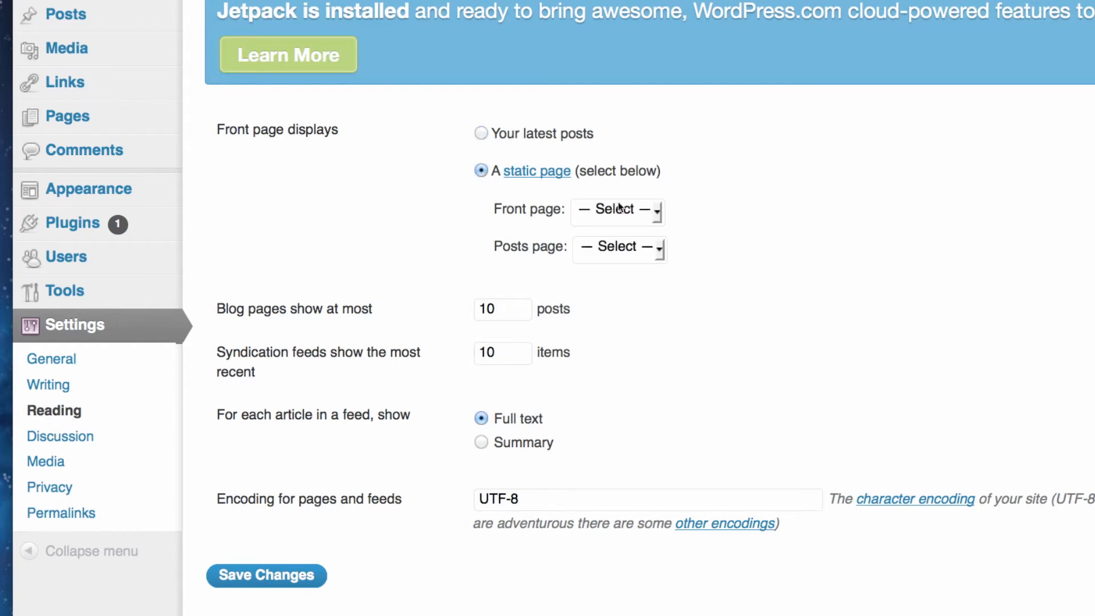
pyautogui.click(657, 212)
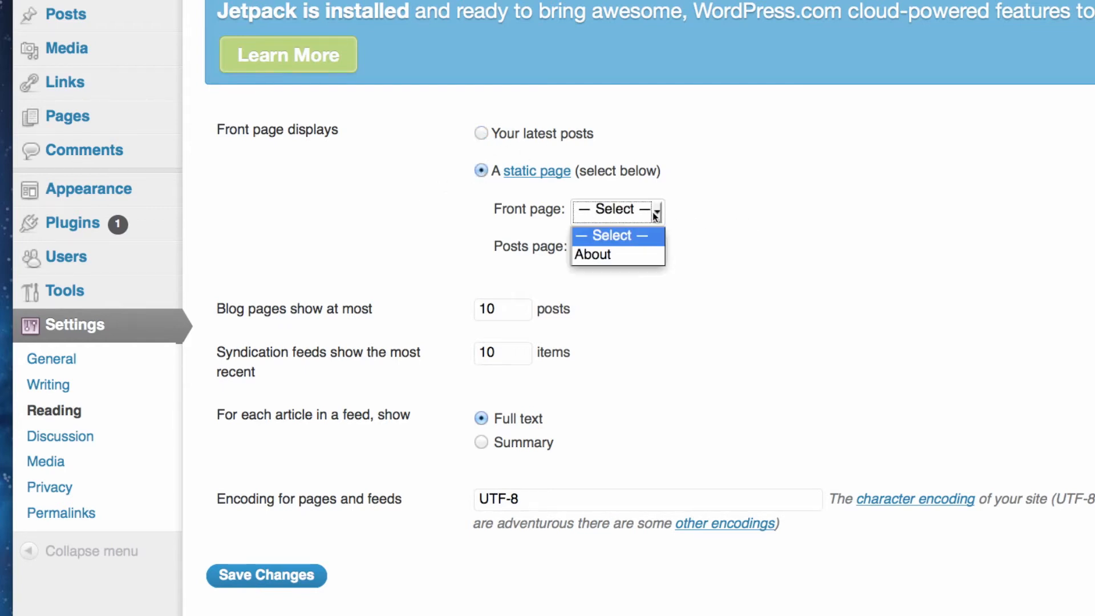
pyautogui.click(644, 262)
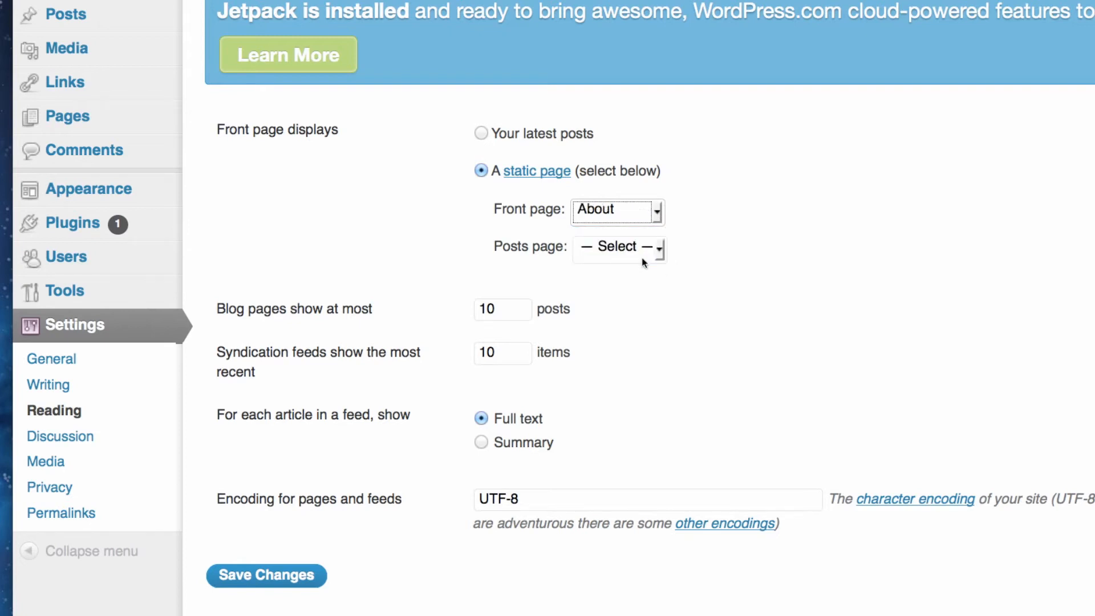
pyautogui.click(312, 585)
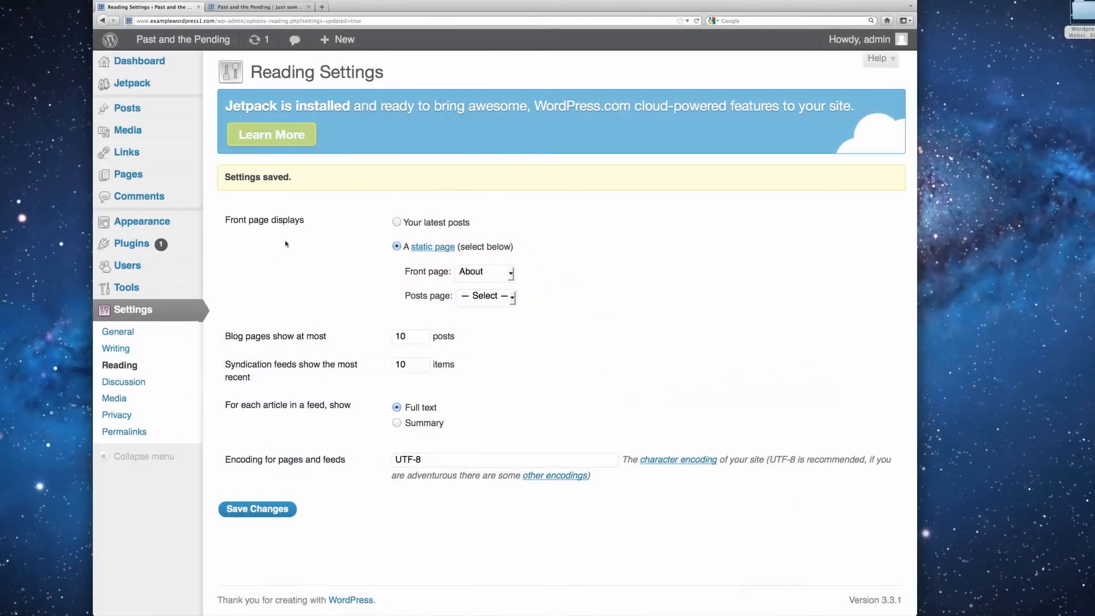
# Step: Reload the live site and examine the new front page from the header down to the reply form
pyautogui.click(276, 7)
pyautogui.press('super+r')
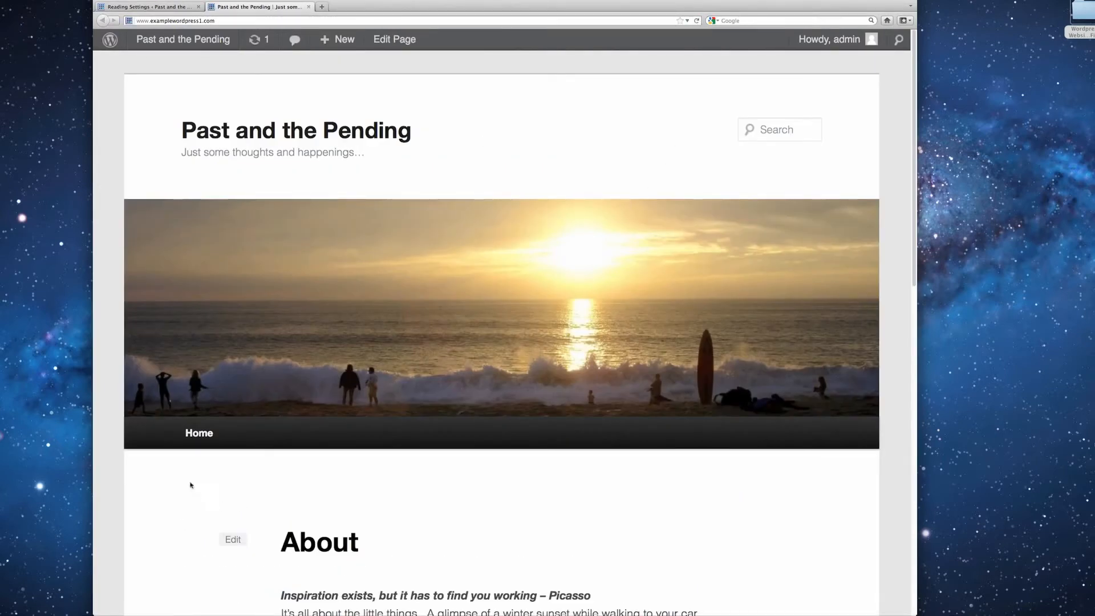
pyautogui.scroll(-1, 307, 488)
pyautogui.scroll(-5, 307, 487)
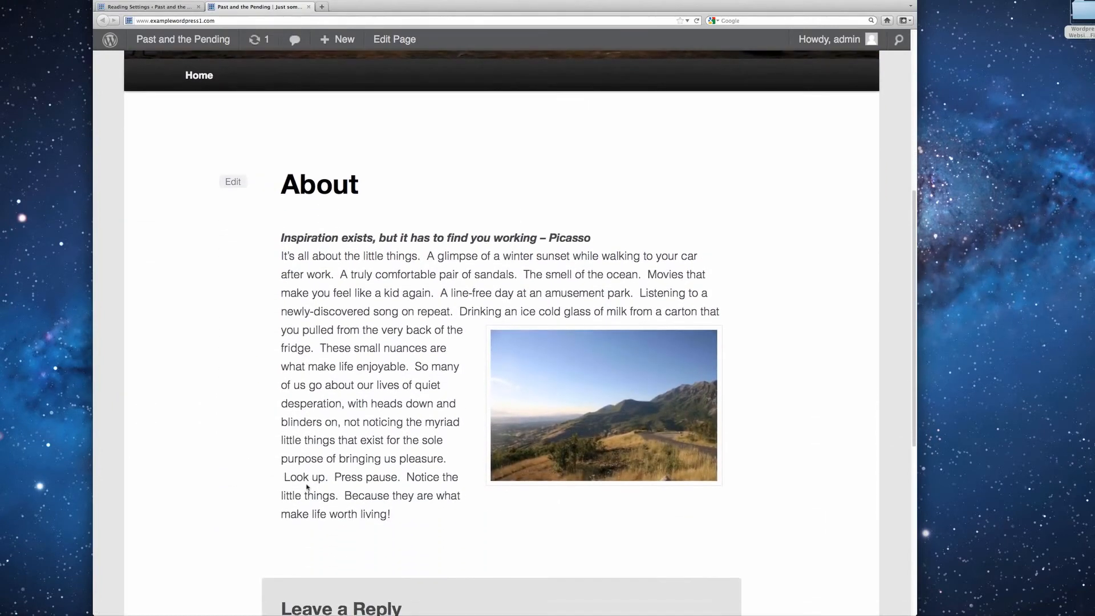
pyautogui.scroll(-4, 306, 488)
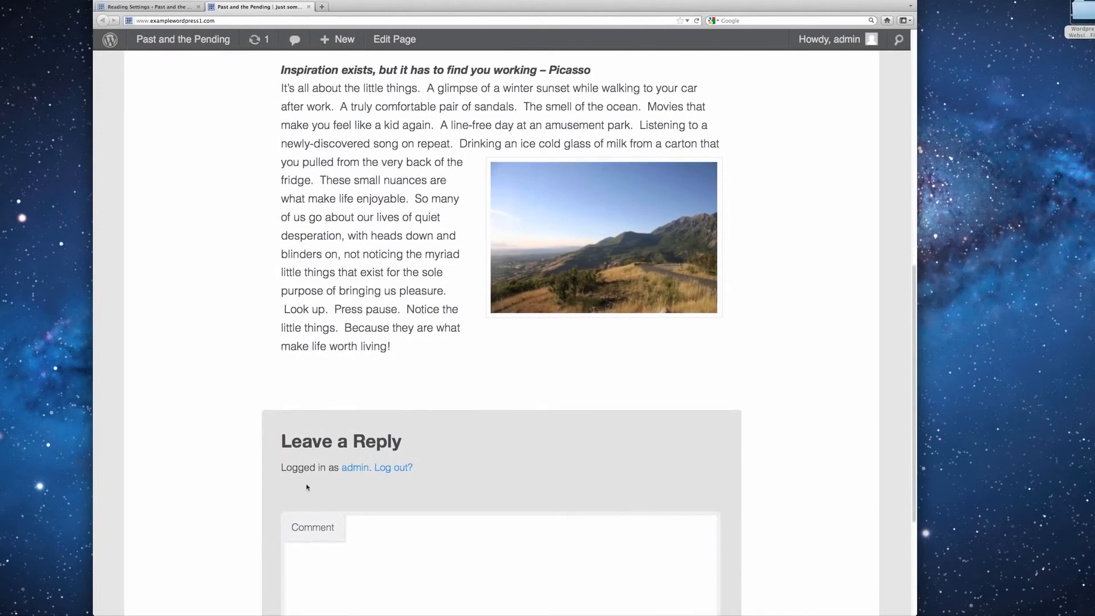
pyautogui.scroll(-1, 306, 484)
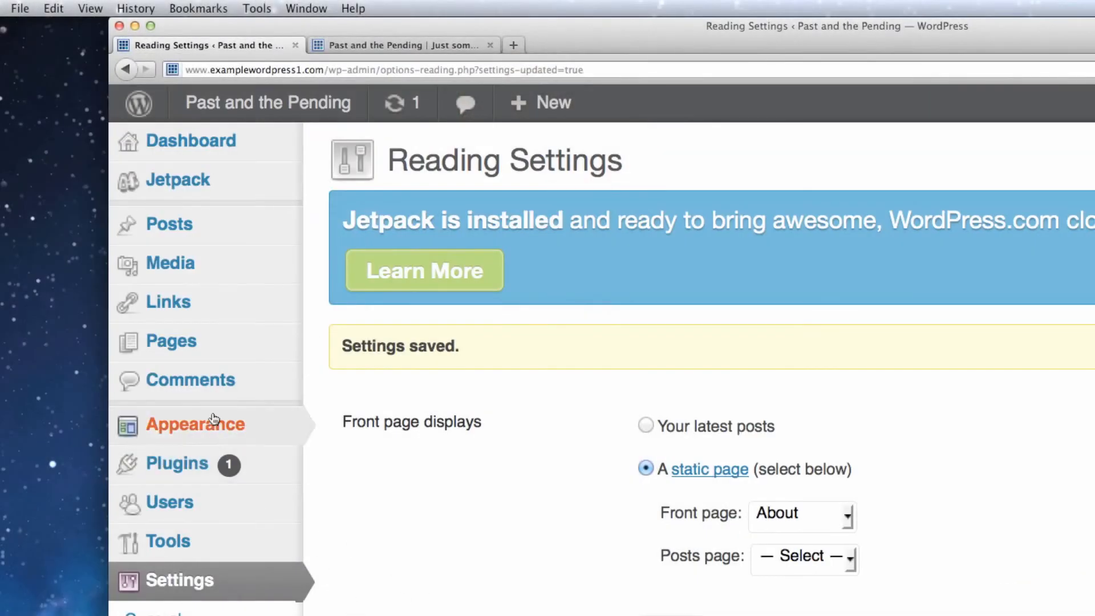
# Step: Open the About page for editing and enable the Discussion and Comments boxes in its screen options
pyautogui.click(184, 350)
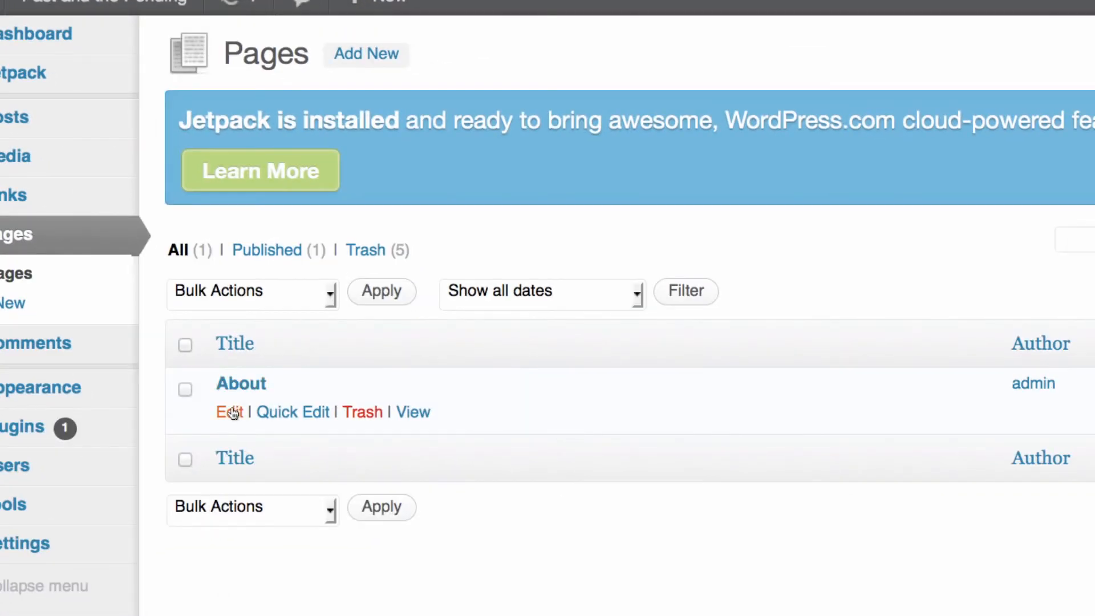
pyautogui.click(231, 410)
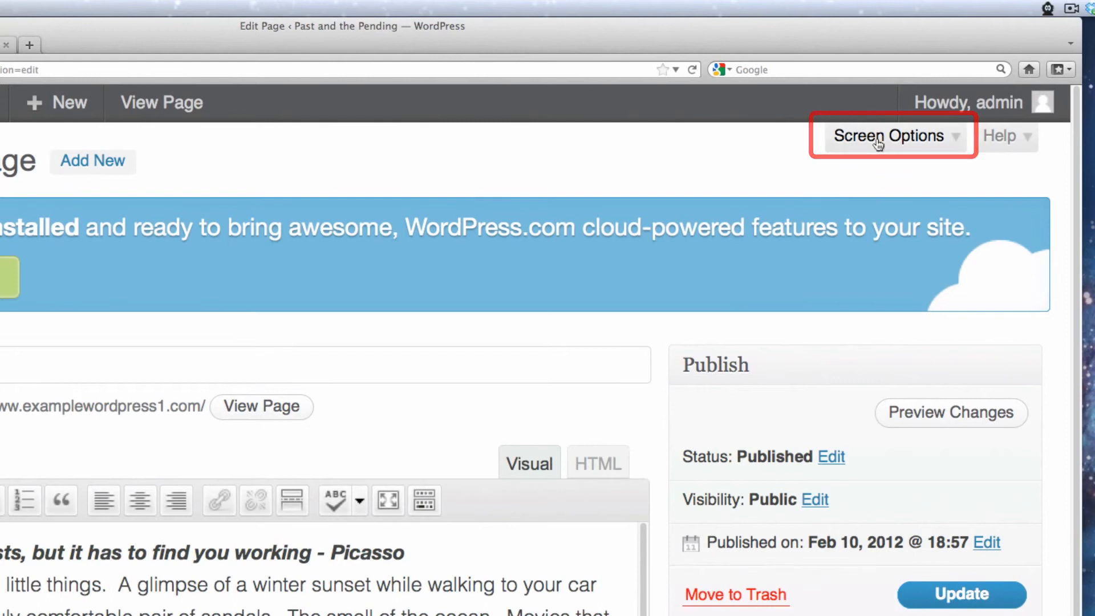
pyautogui.click(878, 142)
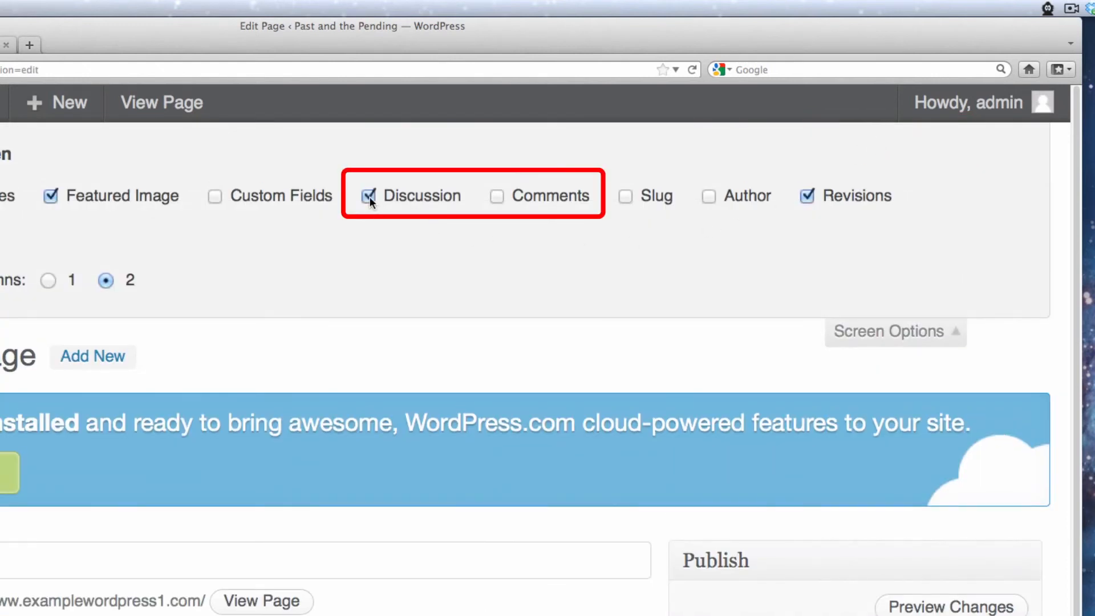
pyautogui.click(497, 196)
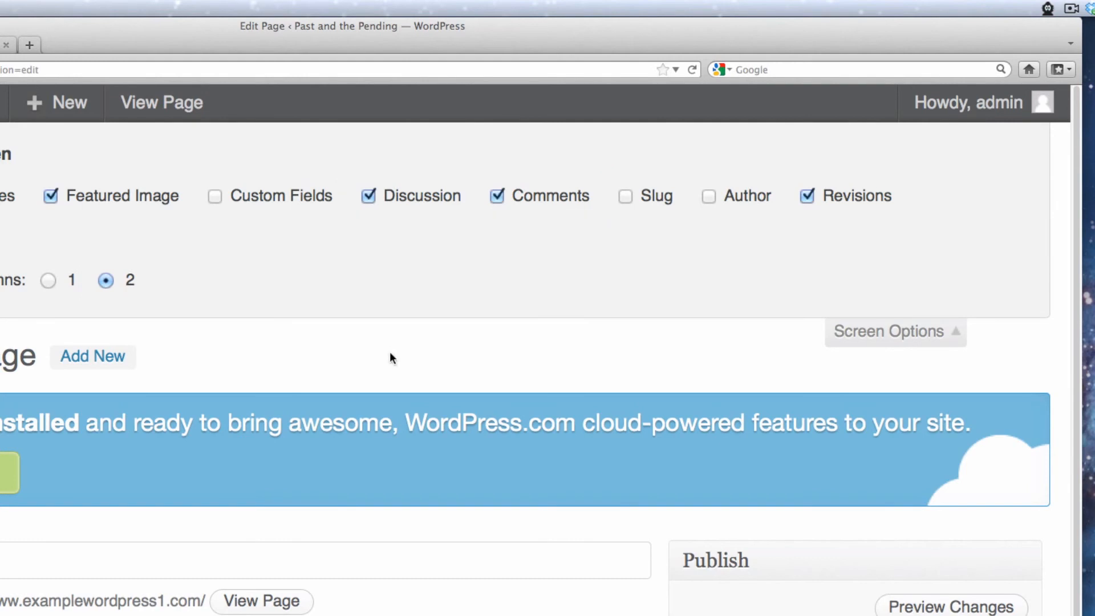
# Step: Disallow comments, trackbacks and pingbacks in the About page's Discussion settings and update the page
pyautogui.scroll(-10, 390, 354)
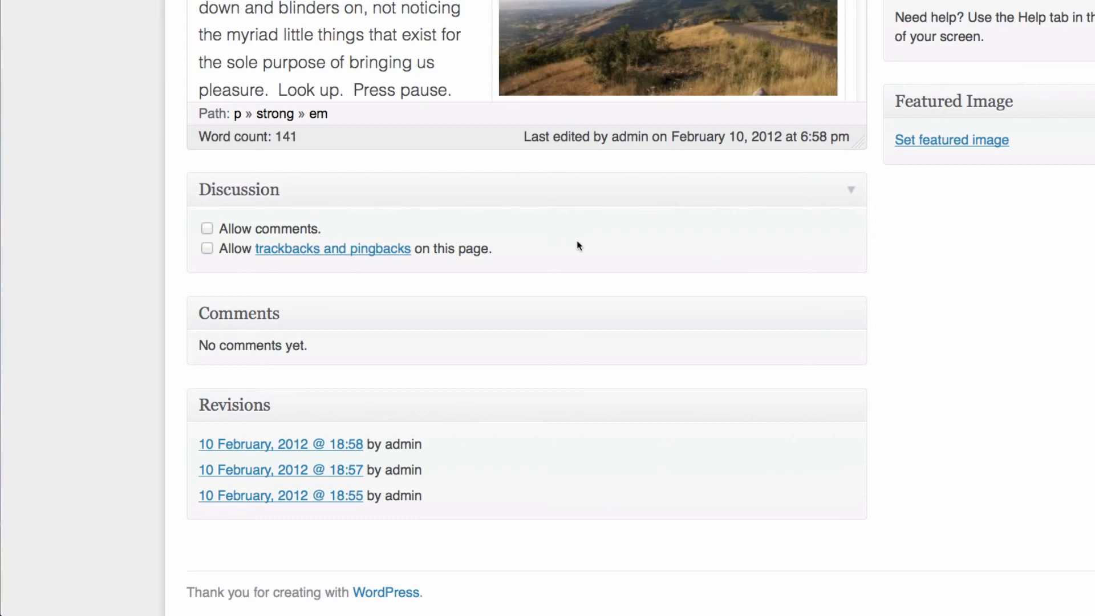
pyautogui.scroll(10, 576, 241)
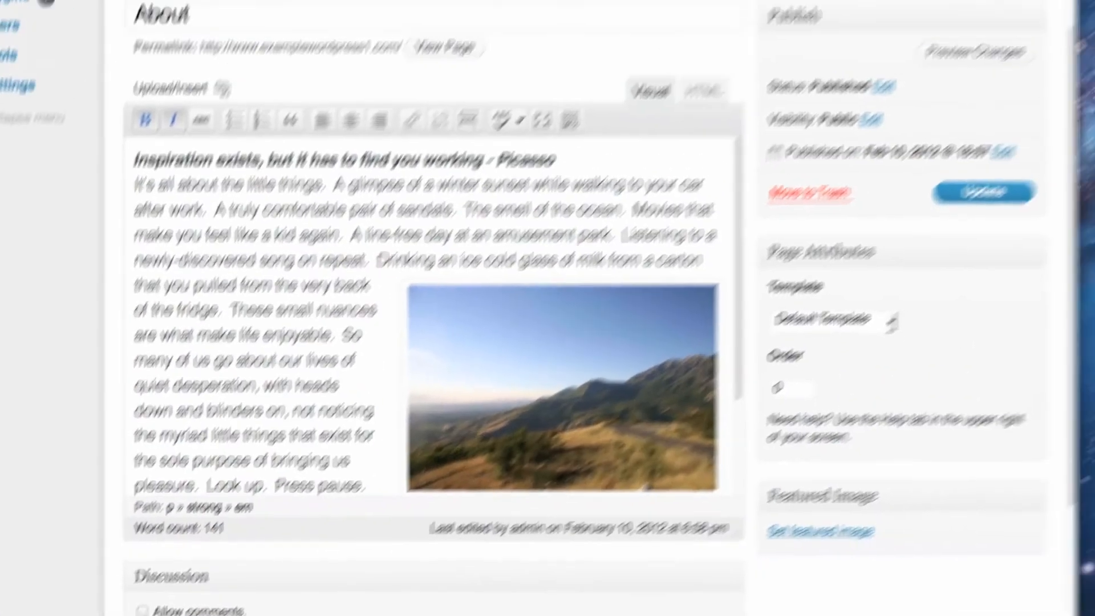
pyautogui.click(969, 201)
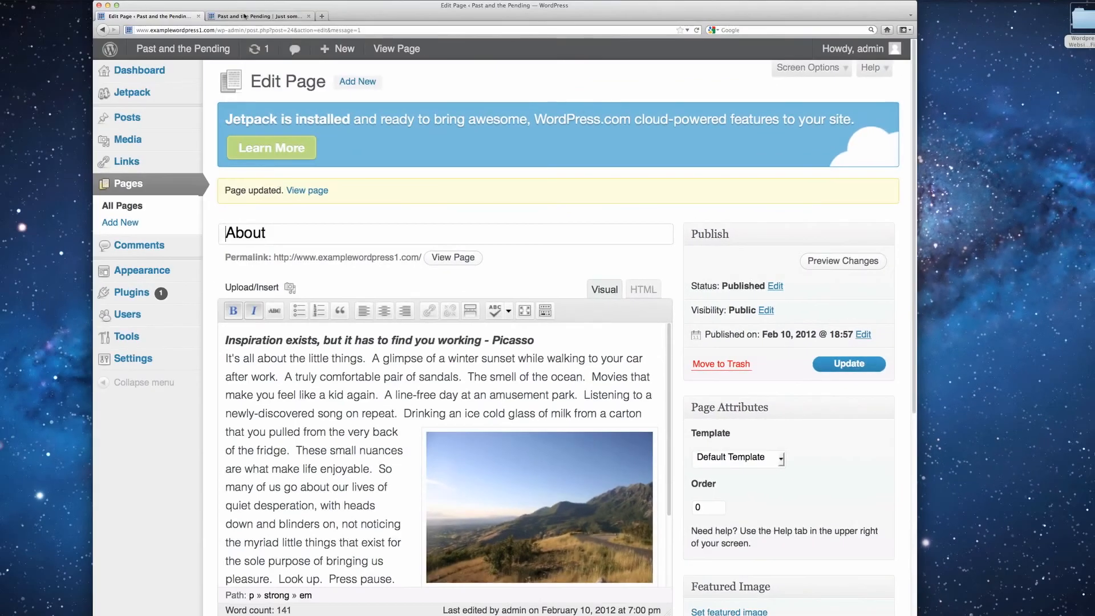
# Step: Reload the live site and examine the About front page down to the footer, checking for the reply form
pyautogui.click(245, 16)
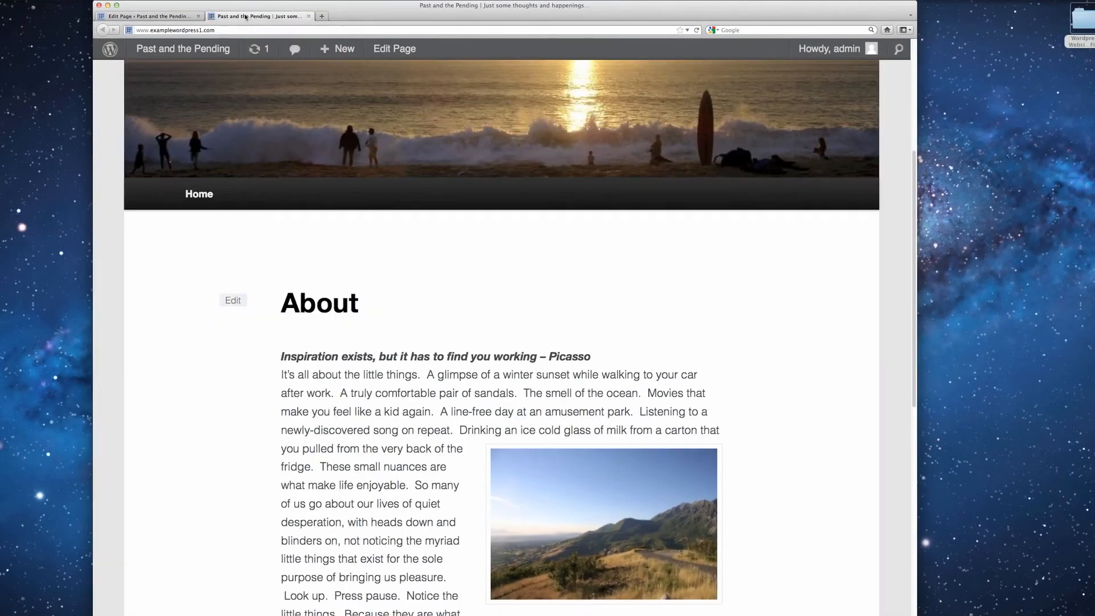
pyautogui.scroll(-1, 781, 168)
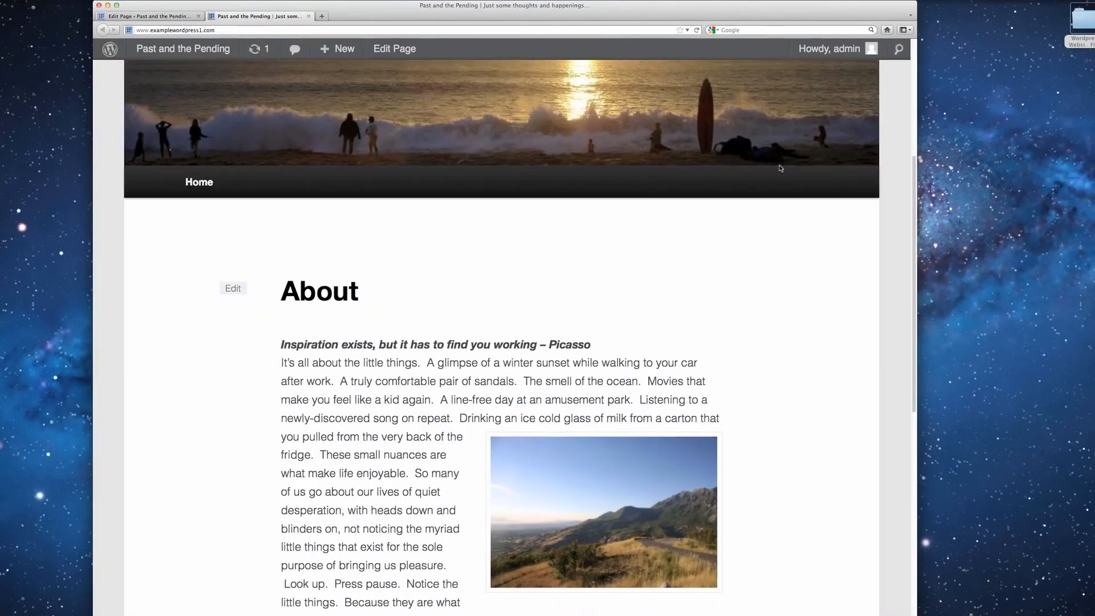
pyautogui.click(697, 30)
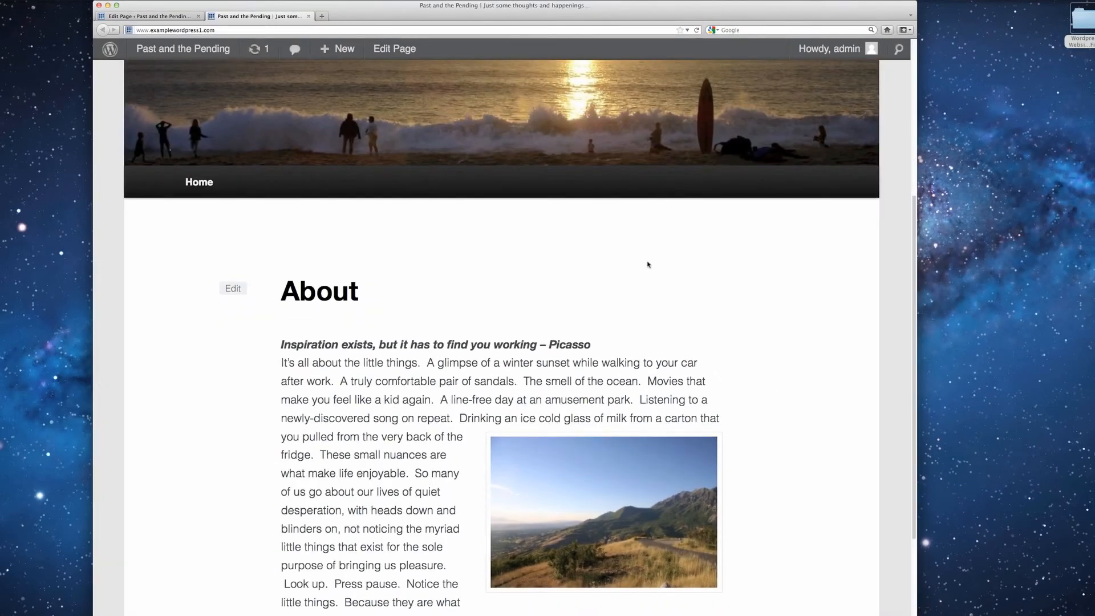
pyautogui.scroll(-5, 647, 264)
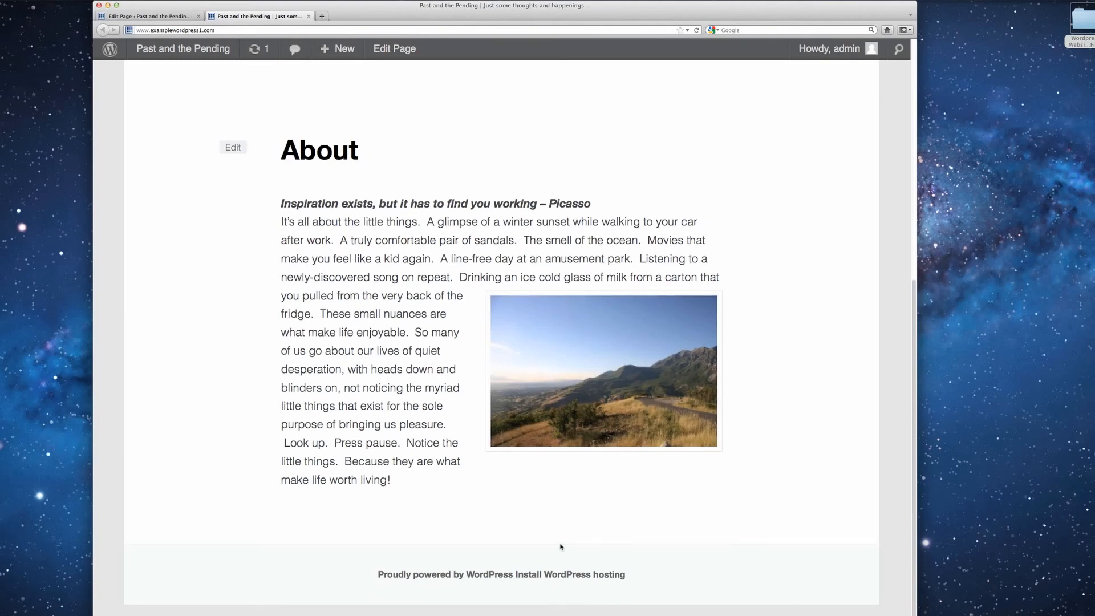
pyautogui.scroll(5, 560, 547)
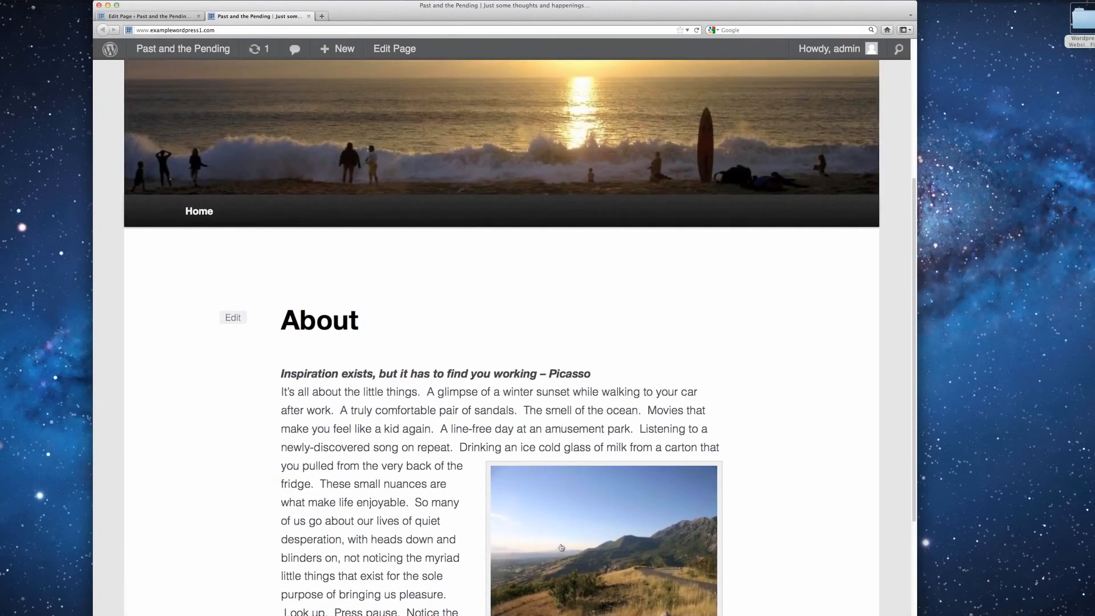
pyautogui.scroll(-2, 560, 547)
pyautogui.scroll(-1, 560, 546)
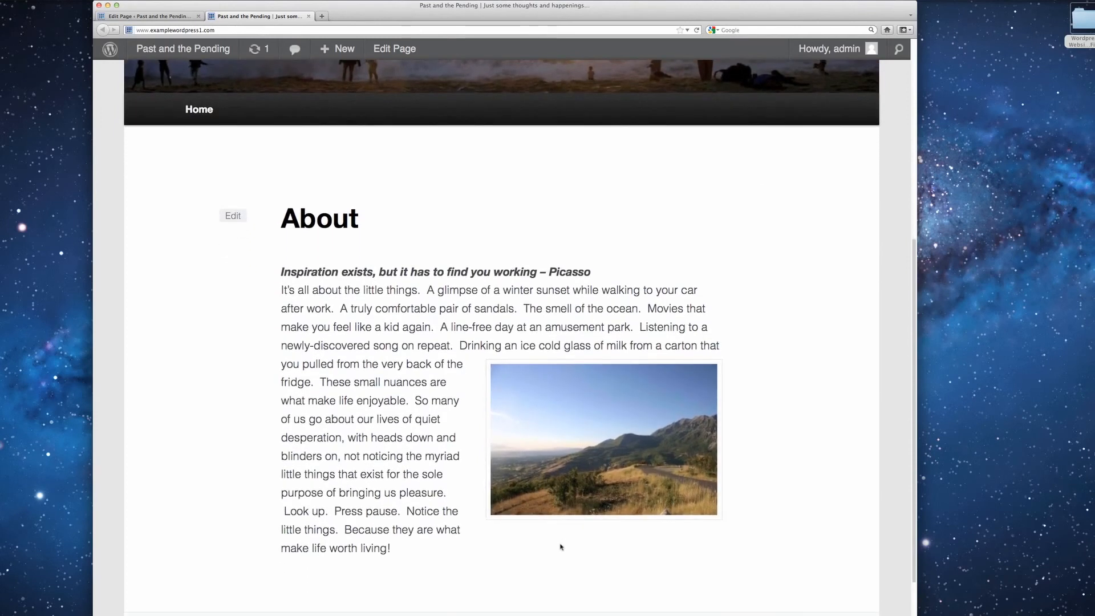
pyautogui.scroll(1, 560, 547)
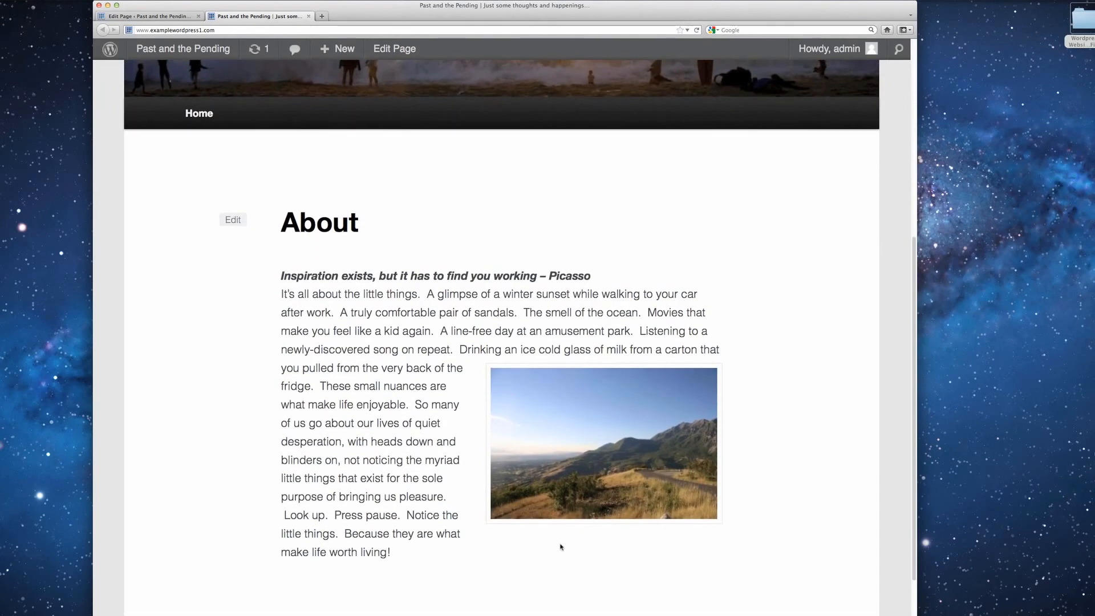